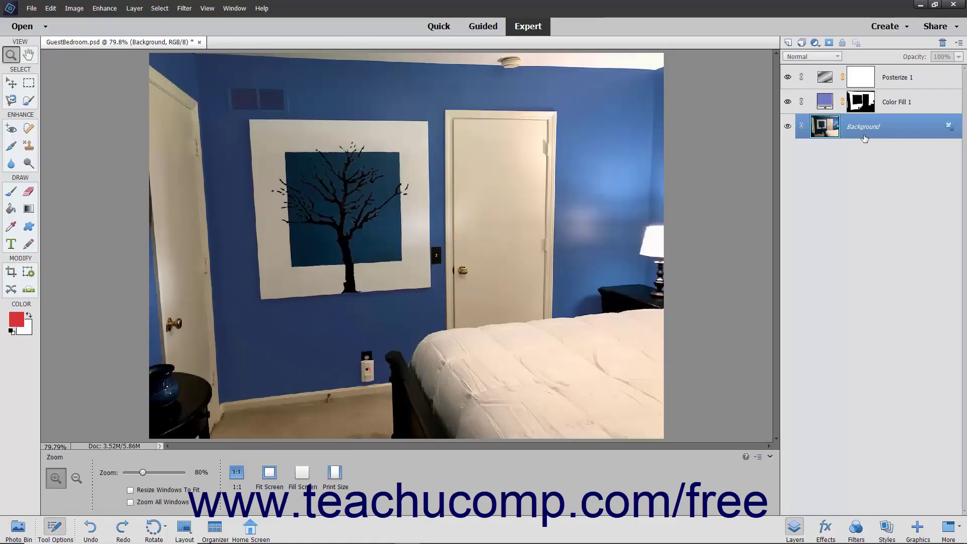
Step: Rename the Color Fill 1 layer to 'Wall Color Adjustment' and commit the name
{"action": "double_click", "coordinate": [898, 101]}
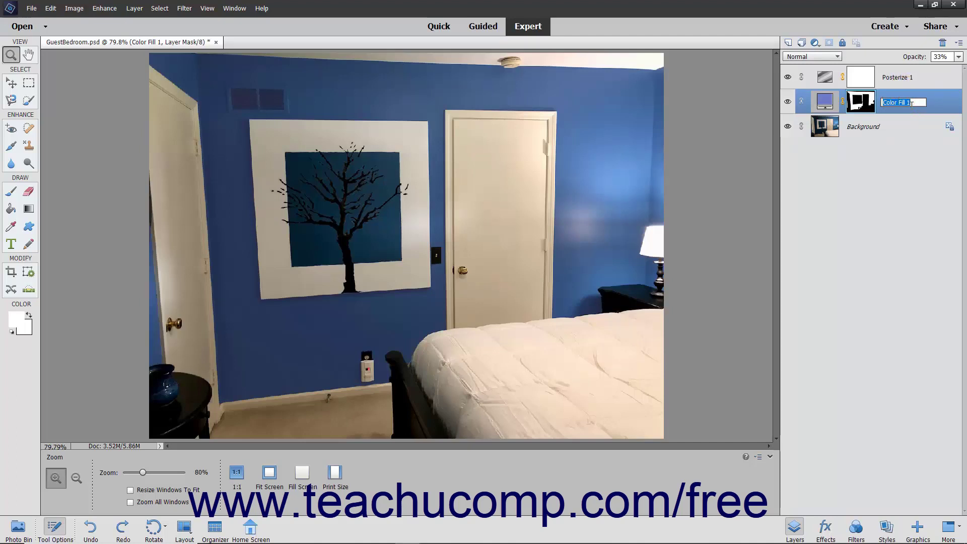
{"action": "type", "text": "Wa"}
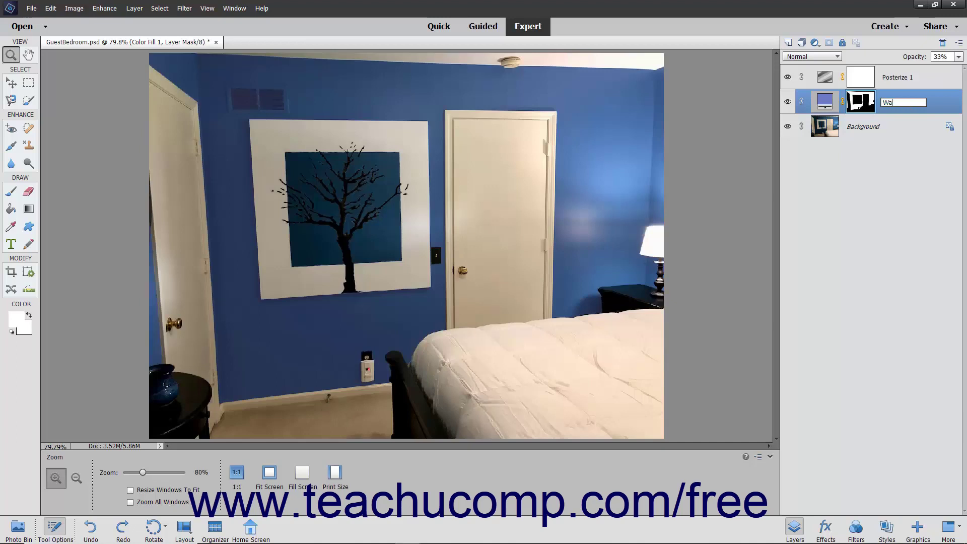
{"action": "type", "text": "ll Color Adjustment"}
{"action": "key", "text": "Return"}
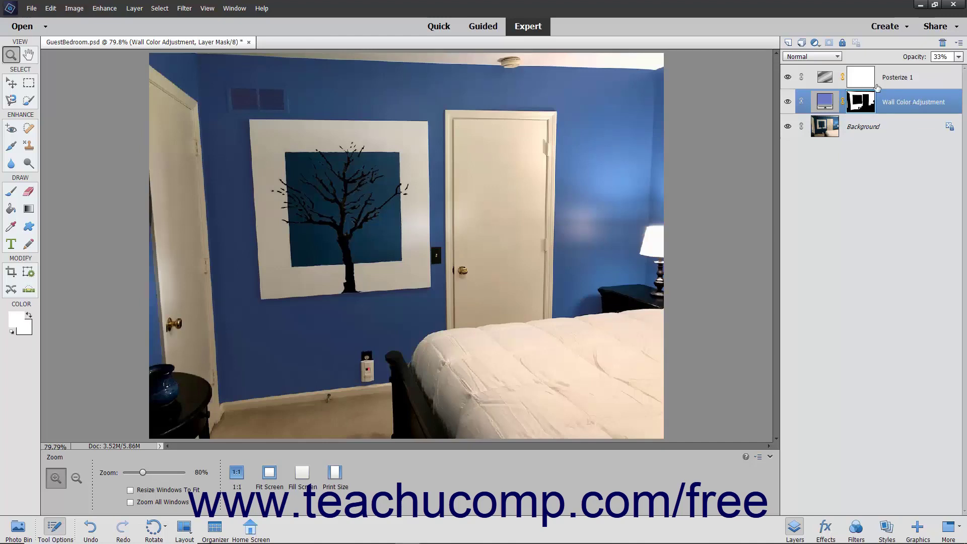
Step: Select the Posterize 1 layer in the Layers panel
{"action": "left_click", "coordinate": [831, 77]}
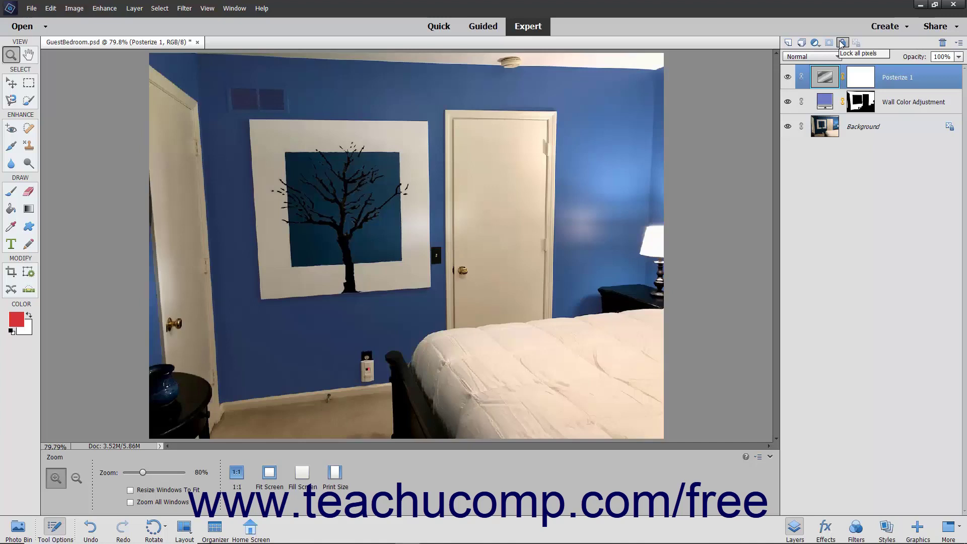
Step: Try deleting Posterize 1 with the trash icon, then answer No to keep it
{"action": "left_click", "coordinate": [942, 43]}
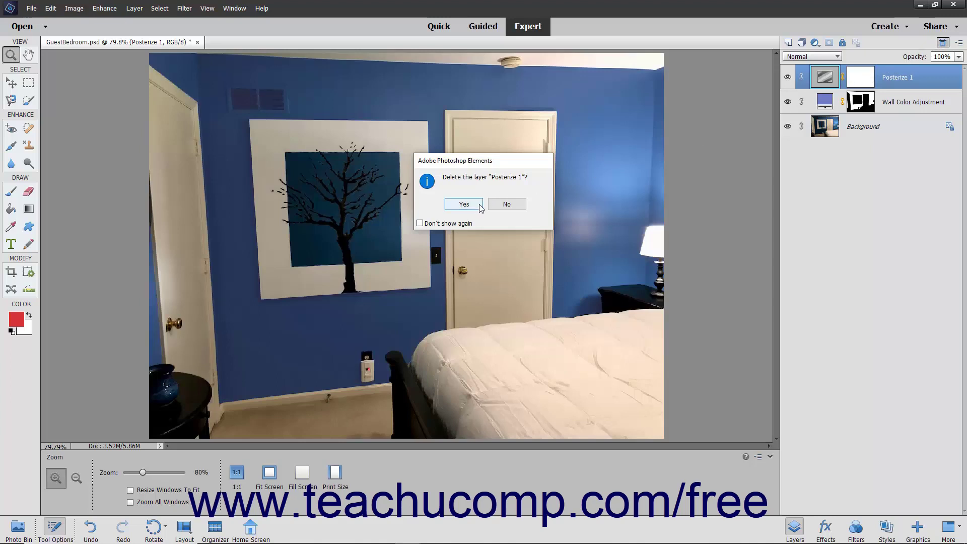
{"action": "left_click", "coordinate": [506, 205]}
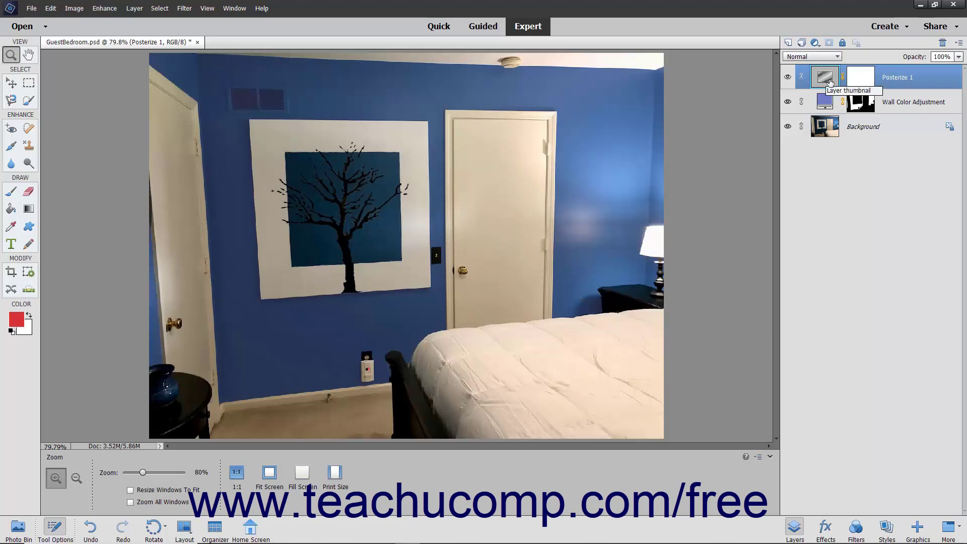
Step: Drag the Posterize 1 layer onto the Layers panel trash icon
{"action": "left_click_drag", "start_coordinate": [828, 81], "coordinate": [943, 46]}
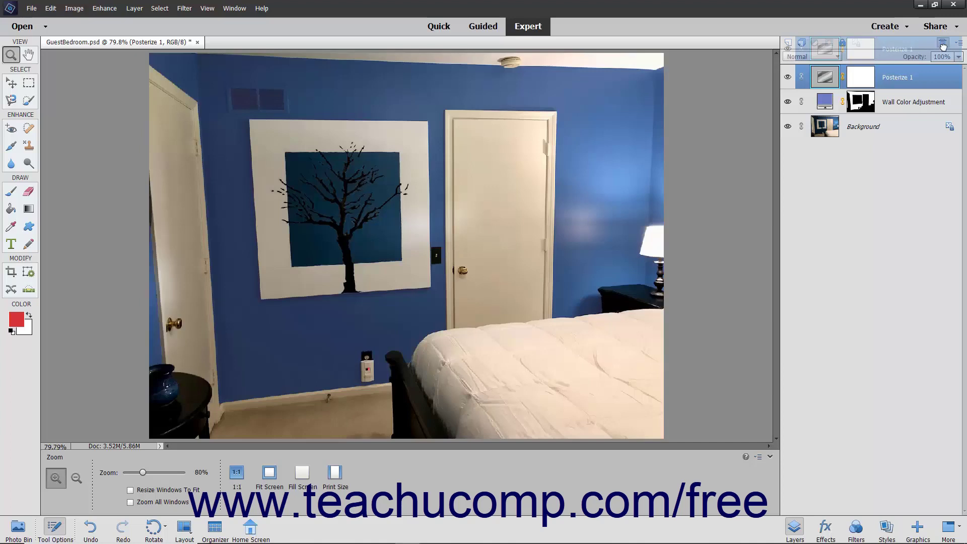
{"action": "left_click_drag", "start_coordinate": [943, 46], "coordinate": [942, 47]}
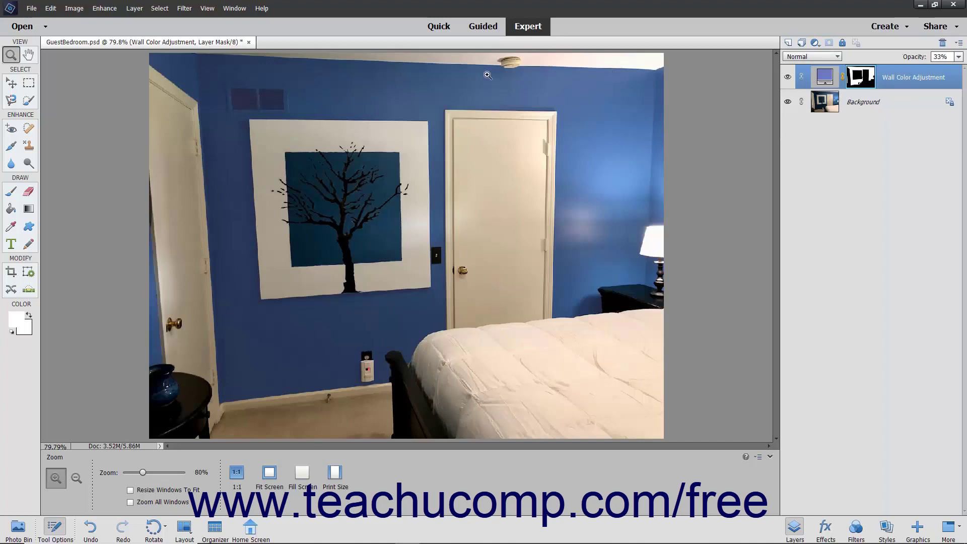
Step: Open the History panel, revert to the Name Change state, then return to Delete Layer
{"action": "left_click", "coordinate": [234, 8]}
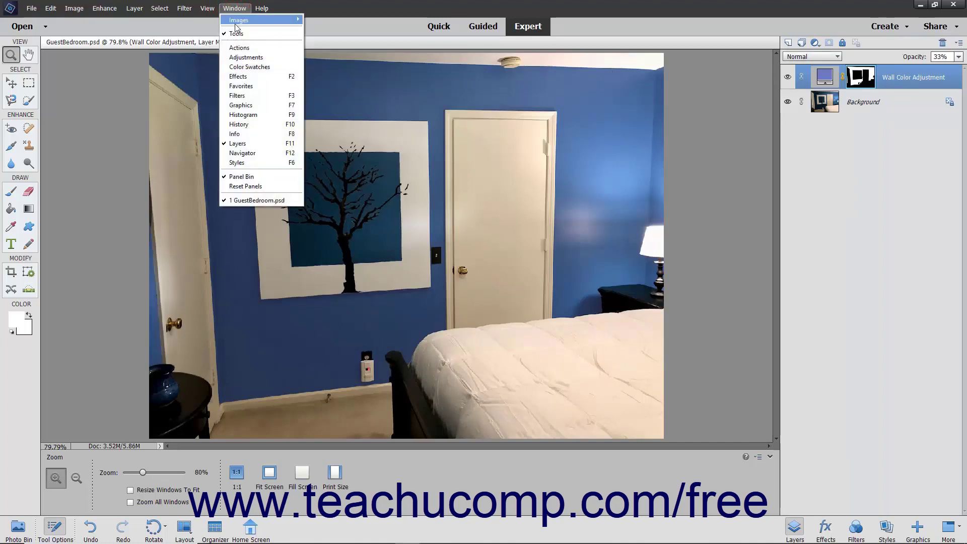
{"action": "left_click", "coordinate": [238, 123]}
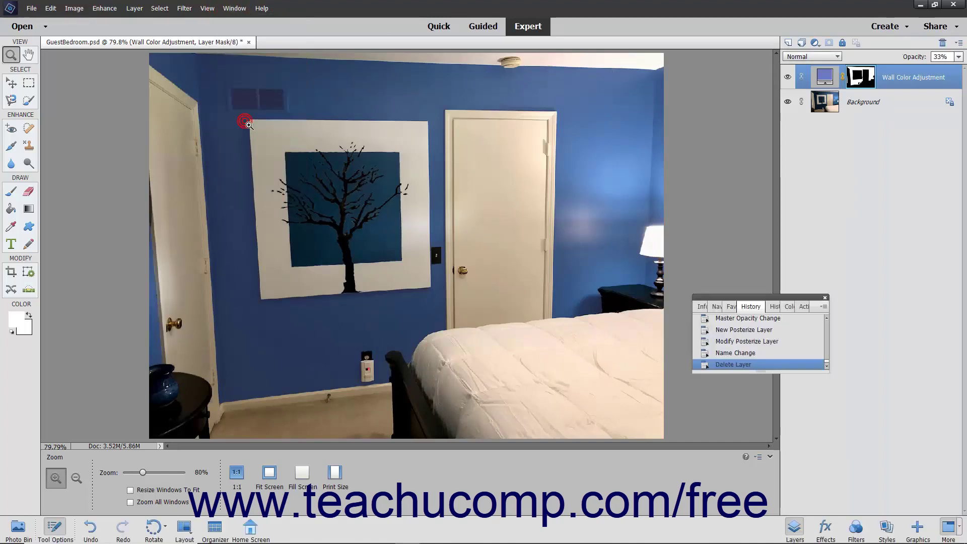
{"action": "left_click", "coordinate": [754, 353]}
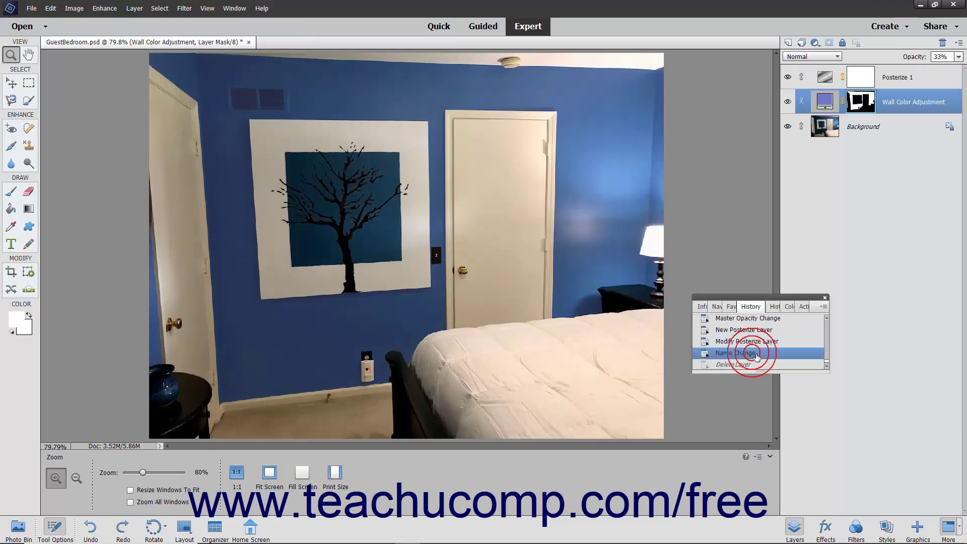
{"action": "left_click", "coordinate": [754, 364]}
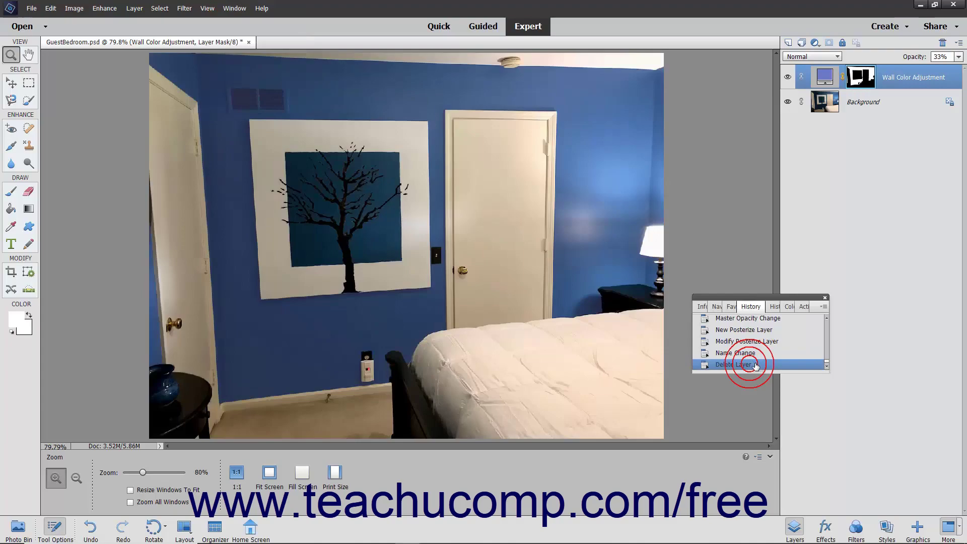